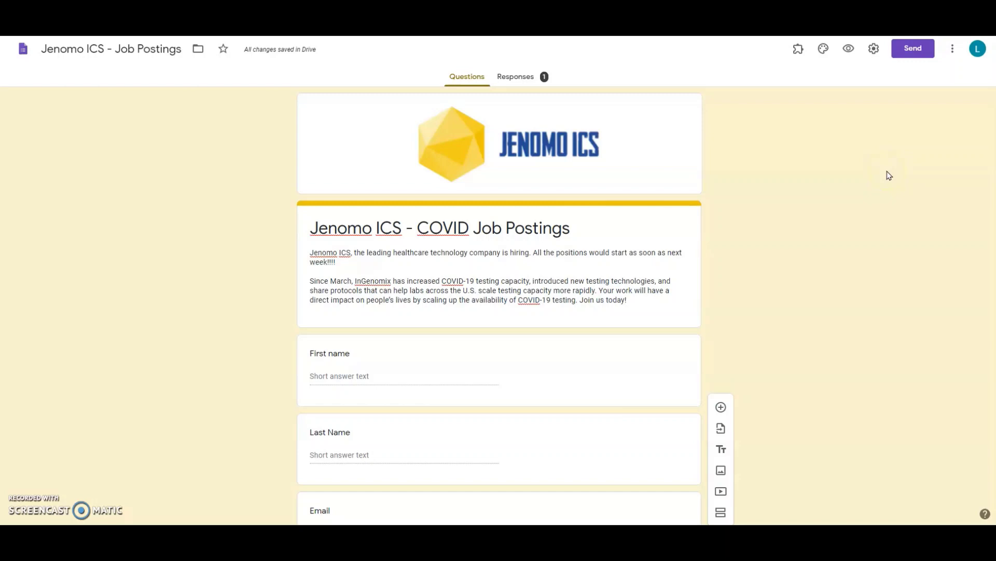
Add a File upload question below Job Positions, accept the Drive notice, and preview the form
scroll(889, 176, "down", 2)
scroll(889, 175, "down", 2)
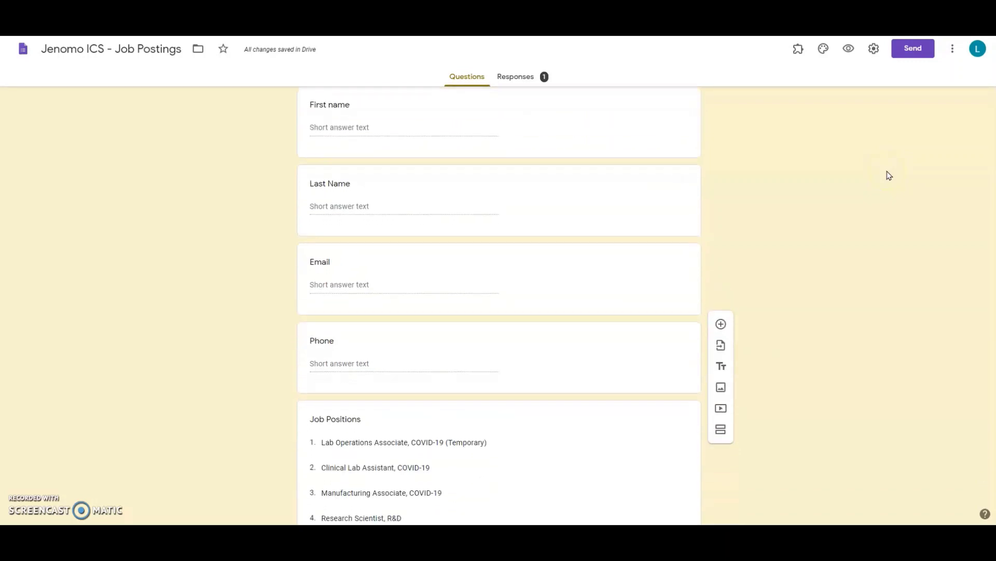
scroll(889, 175, "down", 5)
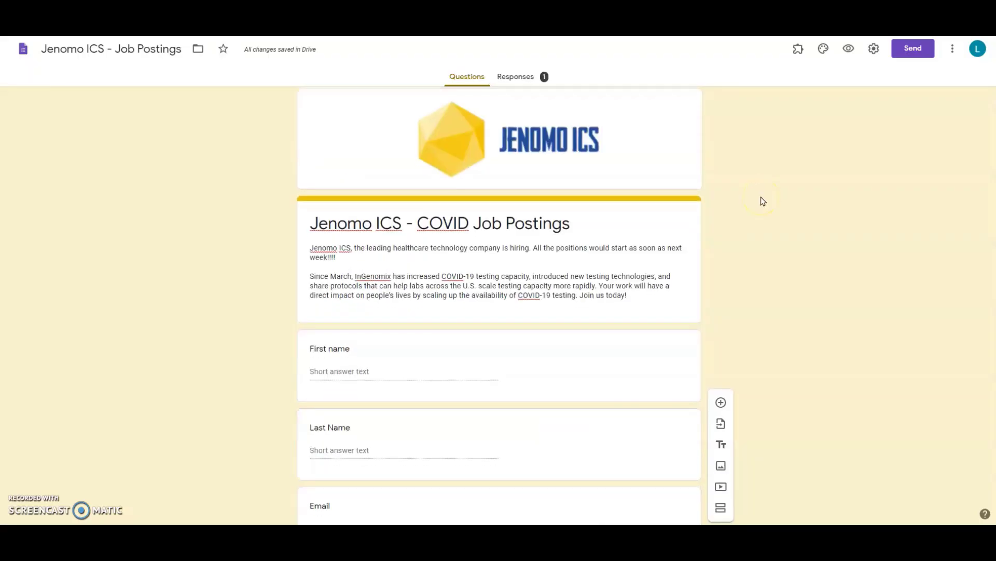
scroll(761, 198, "down", 5)
scroll(763, 200, "down", 2)
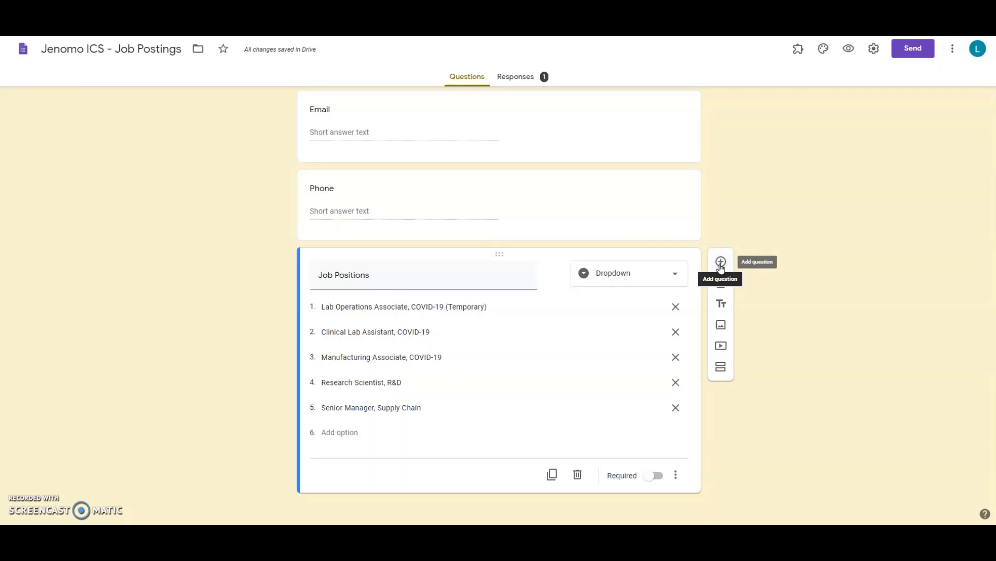
left_click(721, 262)
left_click(638, 396)
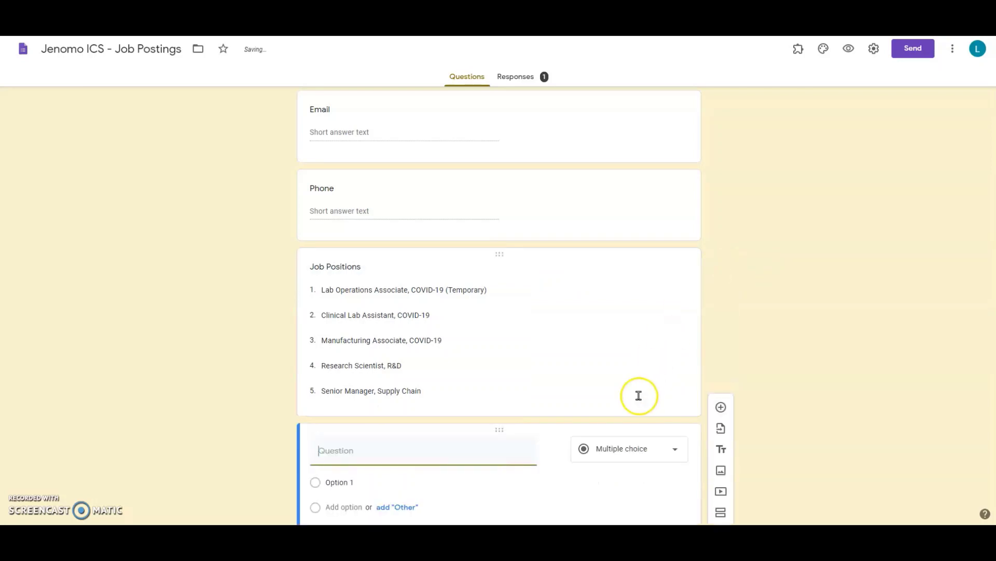
left_click(646, 378)
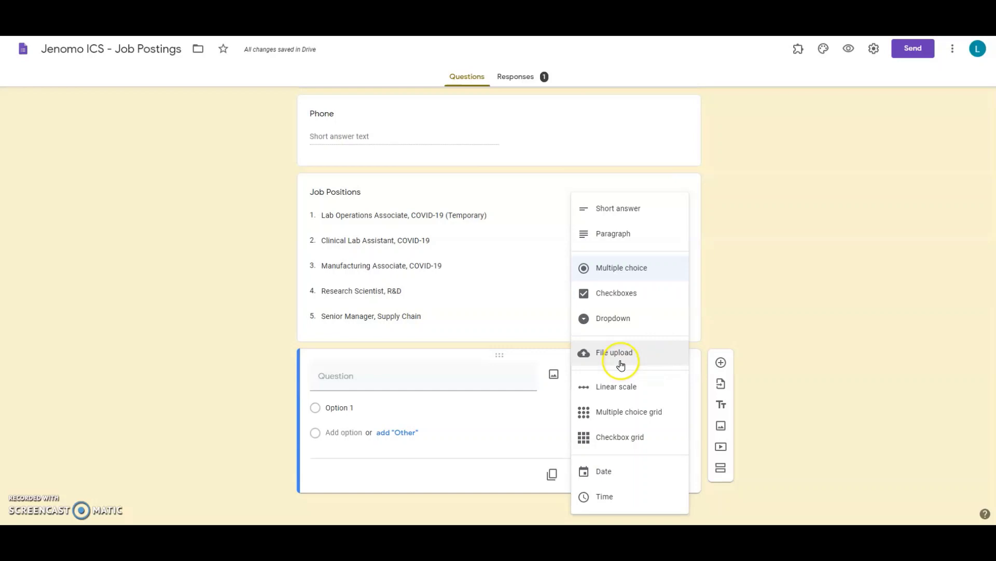
left_click(621, 362)
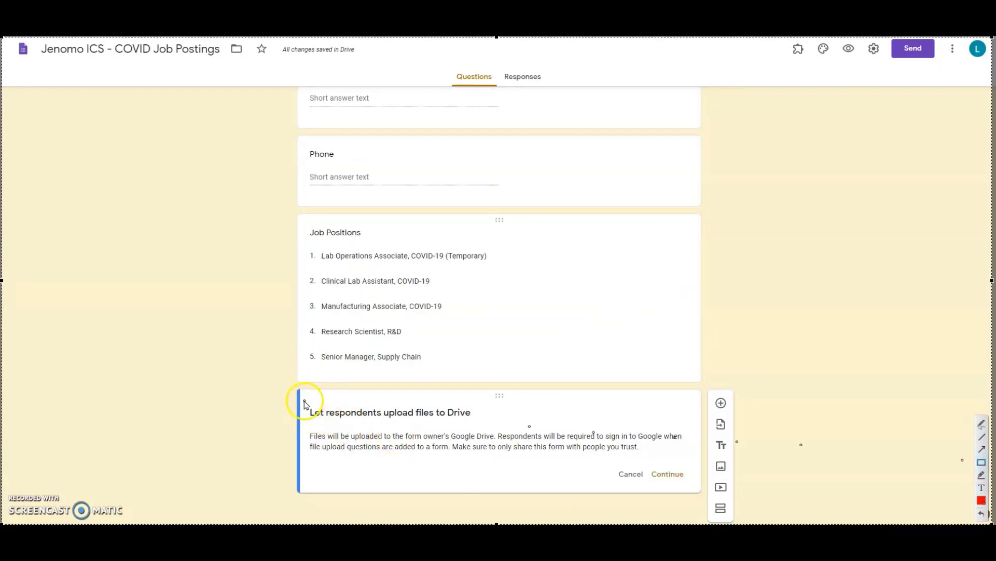
left_click_drag(305, 403, 697, 485)
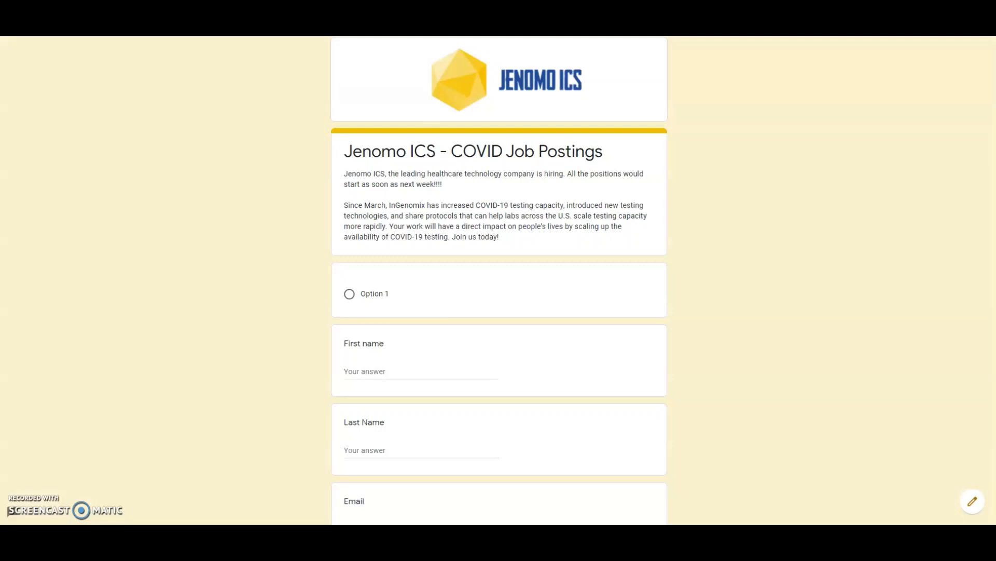
Load the public form link in an incognito window to check applicant access
key("ctrl+shift+n")
key("ctrl+v")
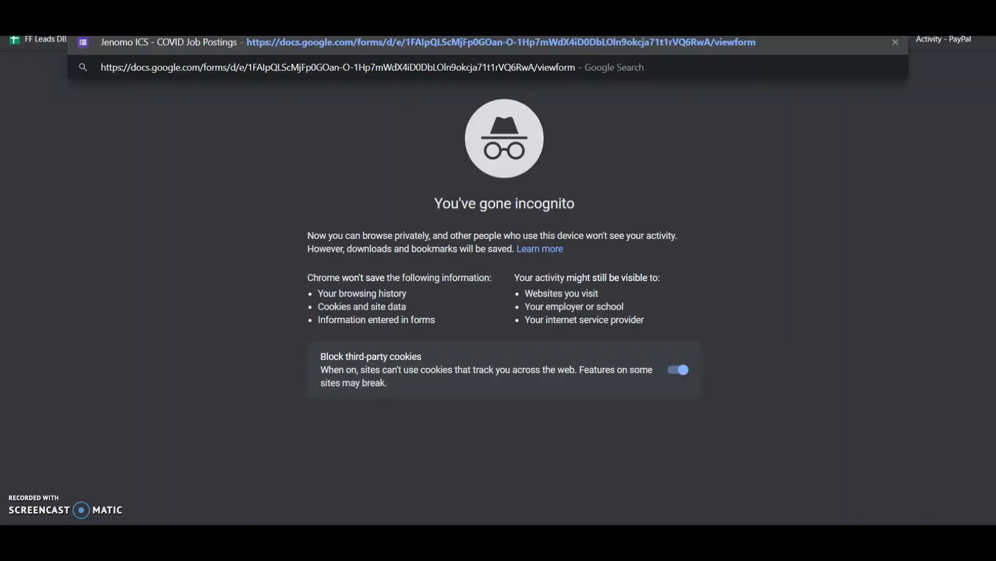
key("Return")
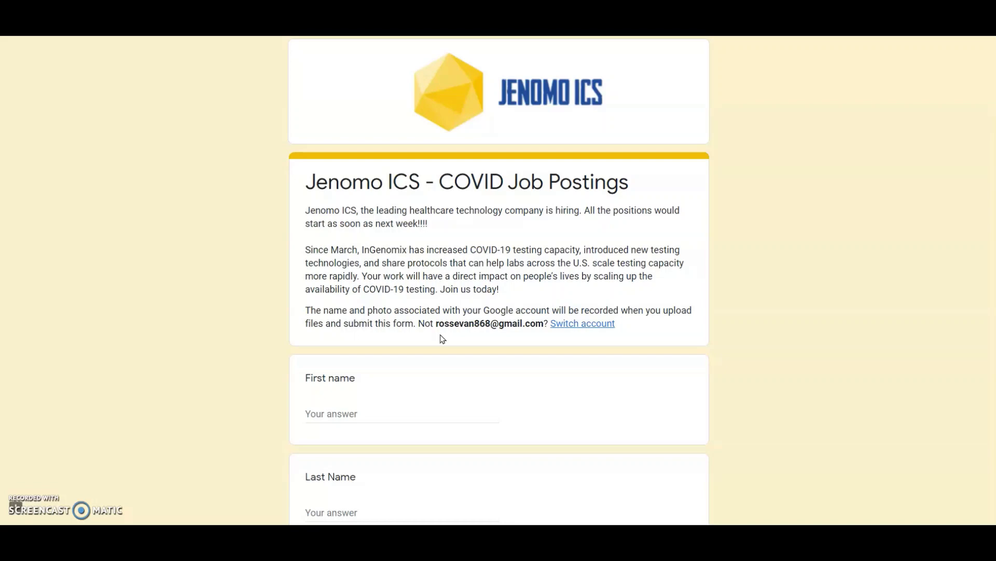
Note the sign-in requirement, visit the Formfacade Marketplace listing, and return to the editor
triple_click(327, 181)
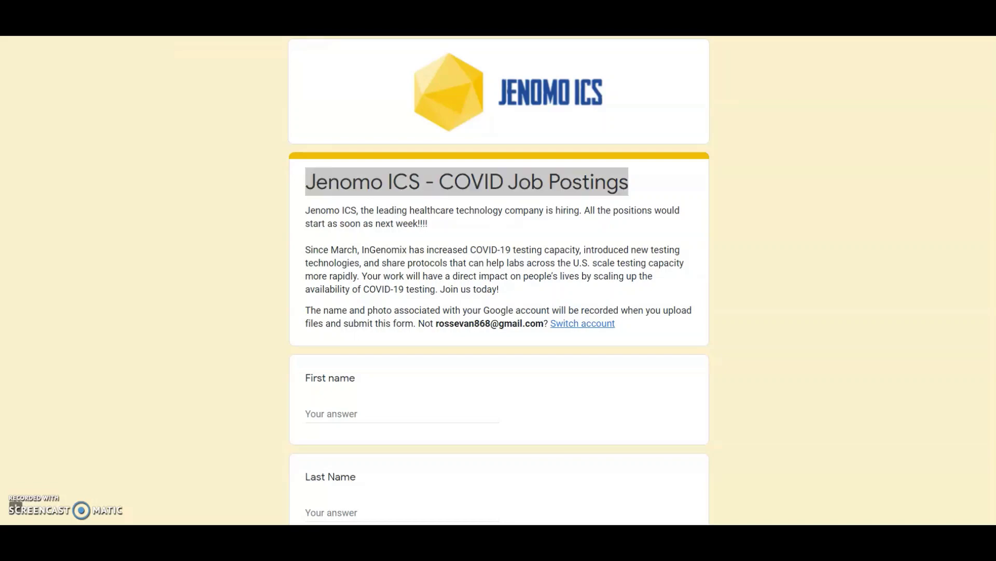
left_click(224, 202)
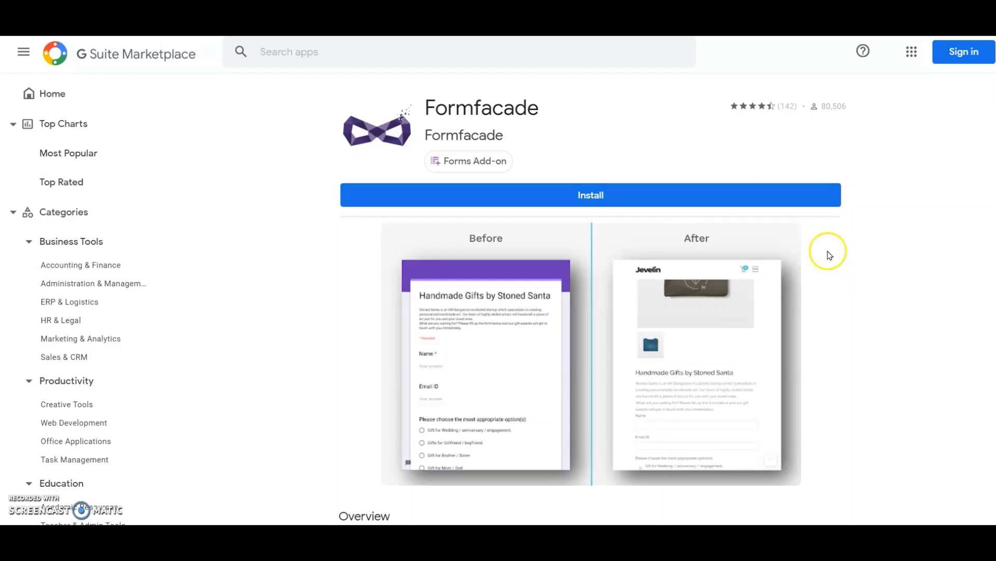
left_click(595, 202)
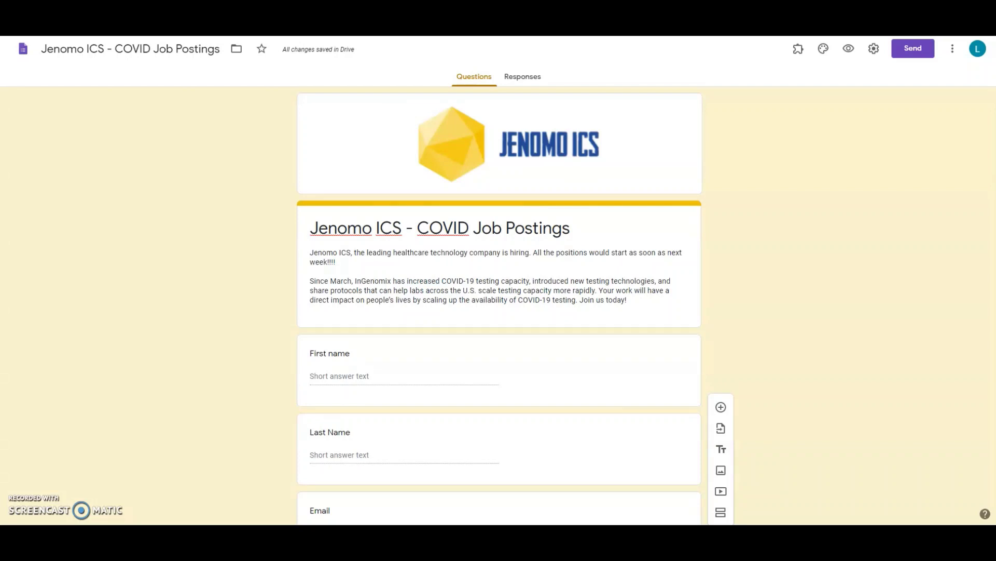
Launch Formfacade from add-ons, convert the Drive upload to HTML upload, and proceed
scroll(742, 312, "down", 10)
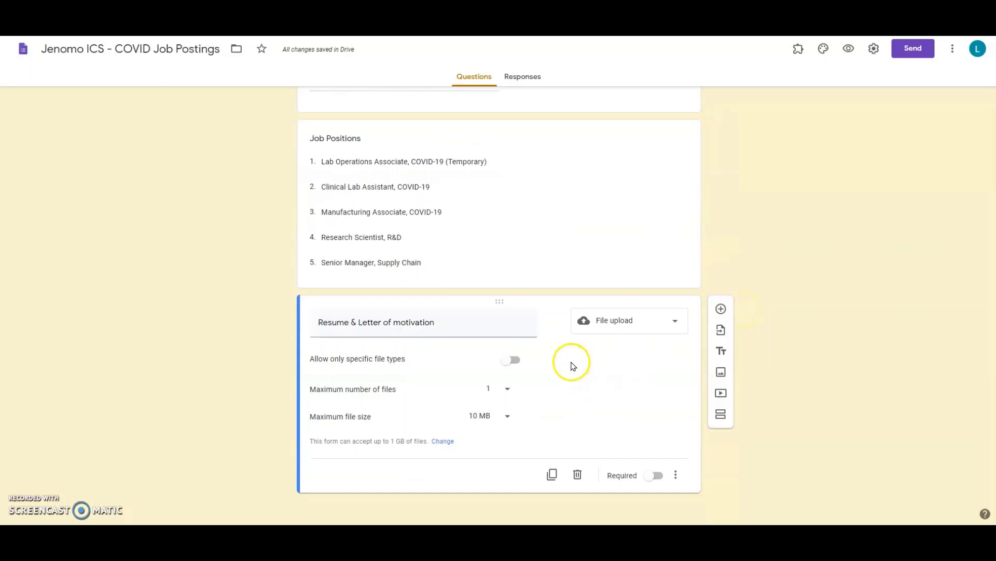
left_click(799, 48)
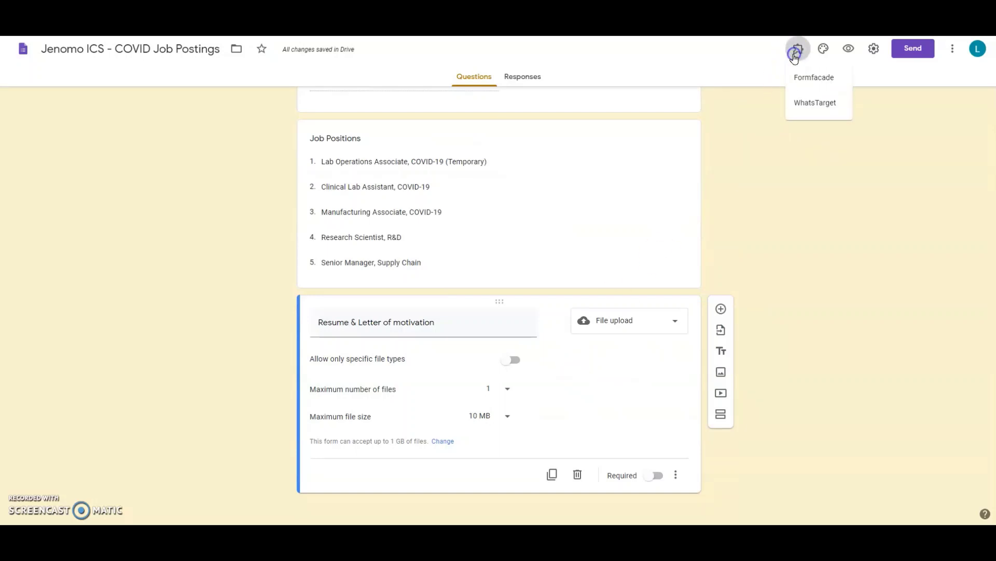
left_click(803, 77)
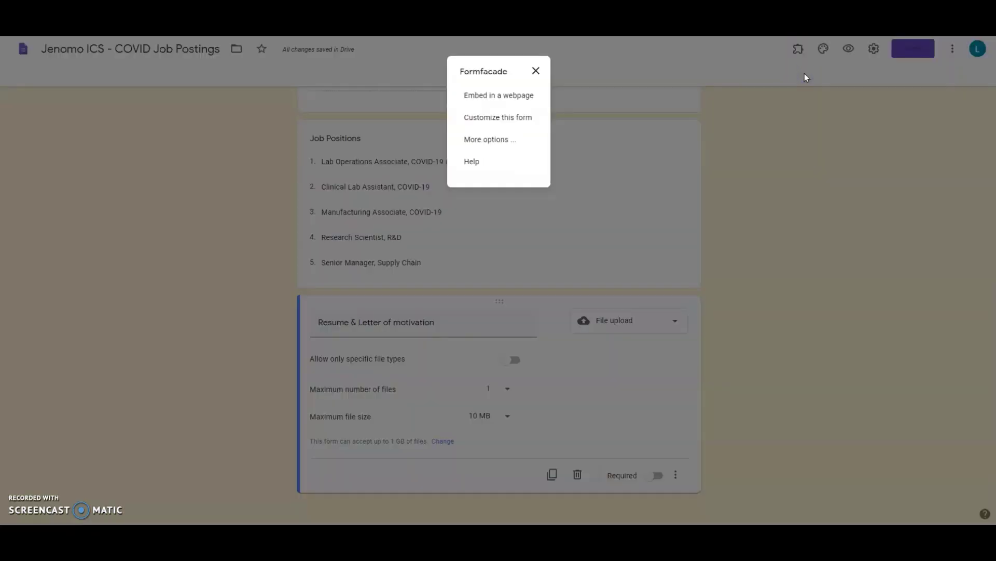
left_click(507, 119)
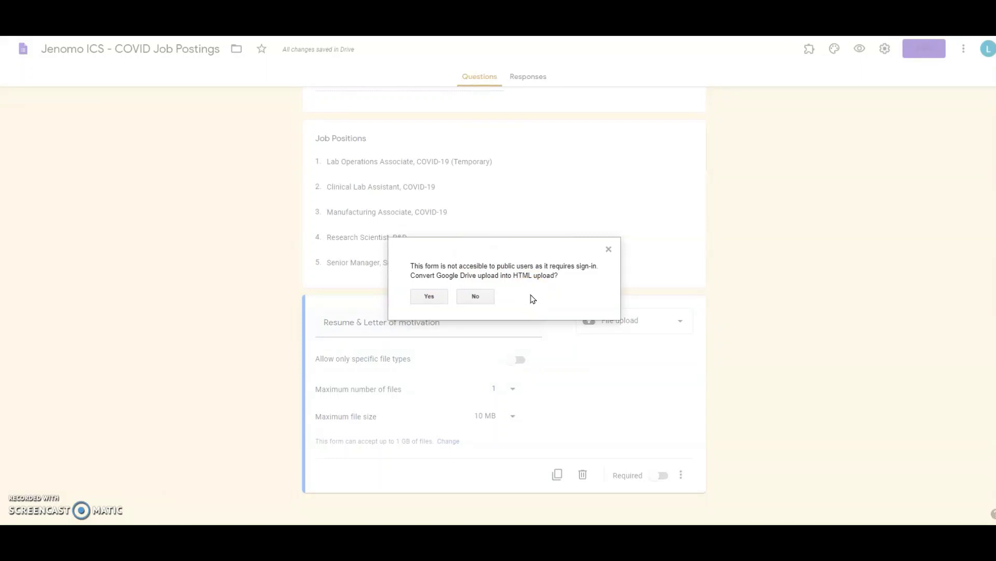
left_click(430, 298)
left_click(430, 297)
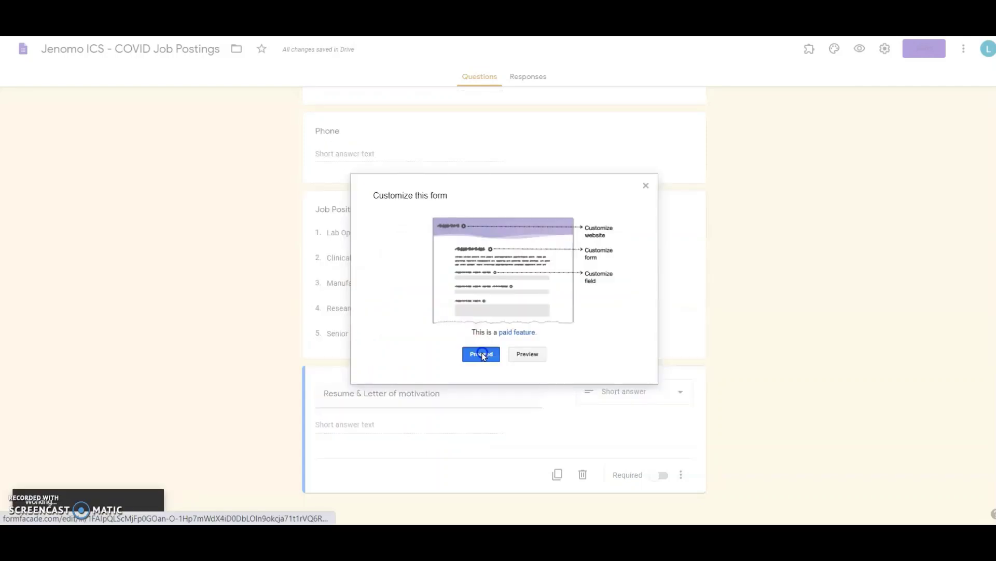
left_click(481, 355)
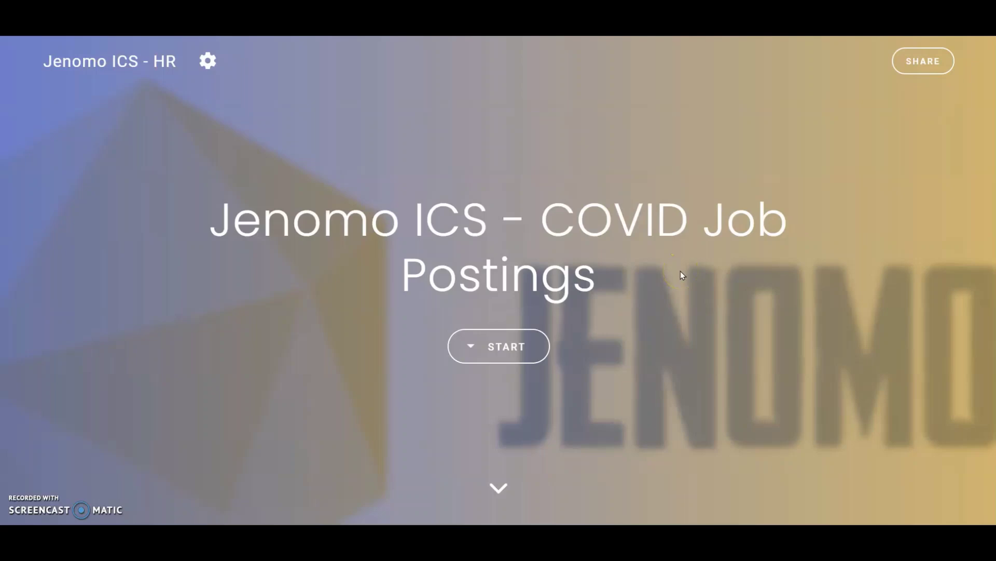
Show the Formfacade share link and select the full formfaca.de URL
scroll(682, 274, "down", 10)
scroll(682, 275, "down", 7)
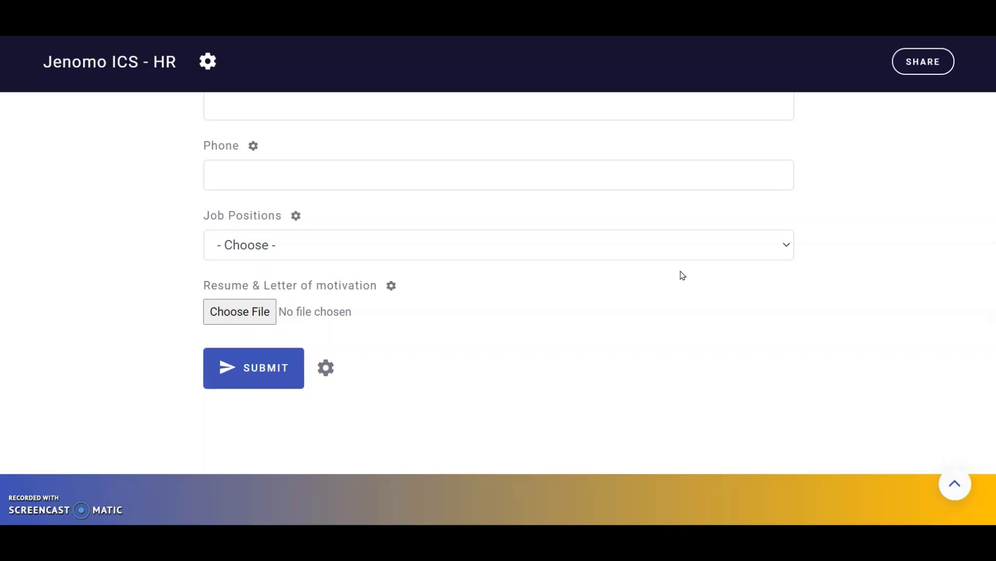
scroll(681, 274, "up", 4)
scroll(682, 274, "down", 4)
left_click(920, 65)
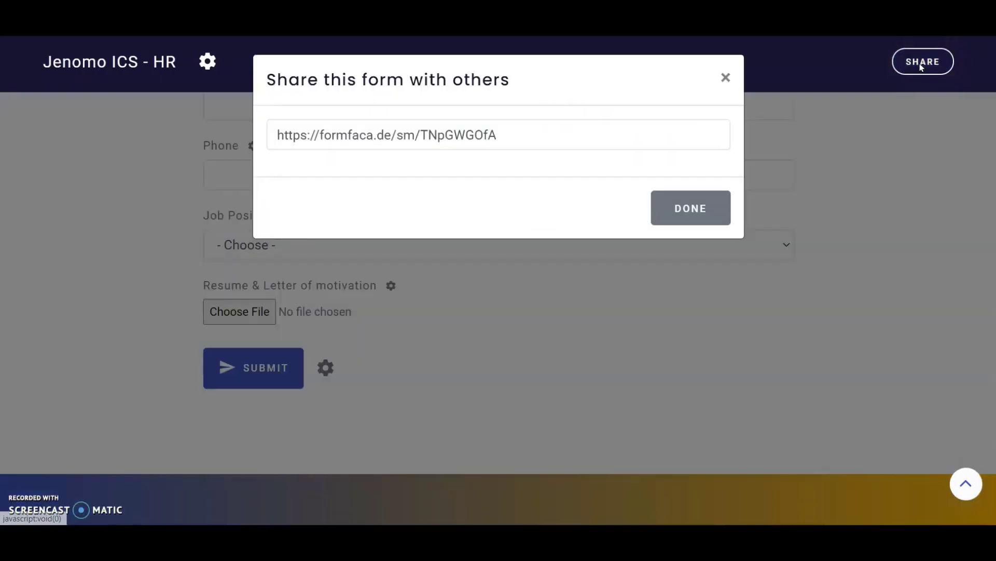
left_click(554, 140)
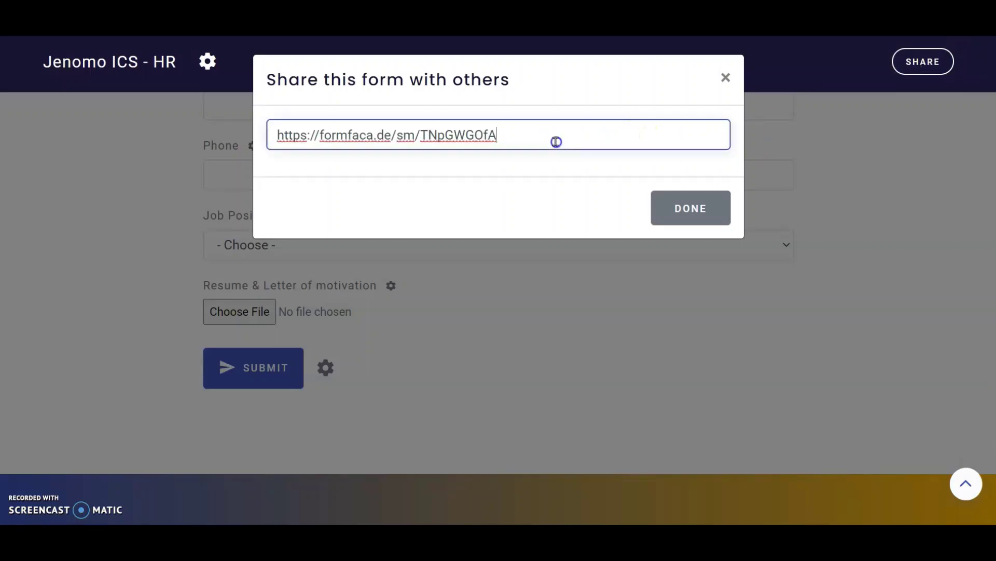
triple_click(555, 141)
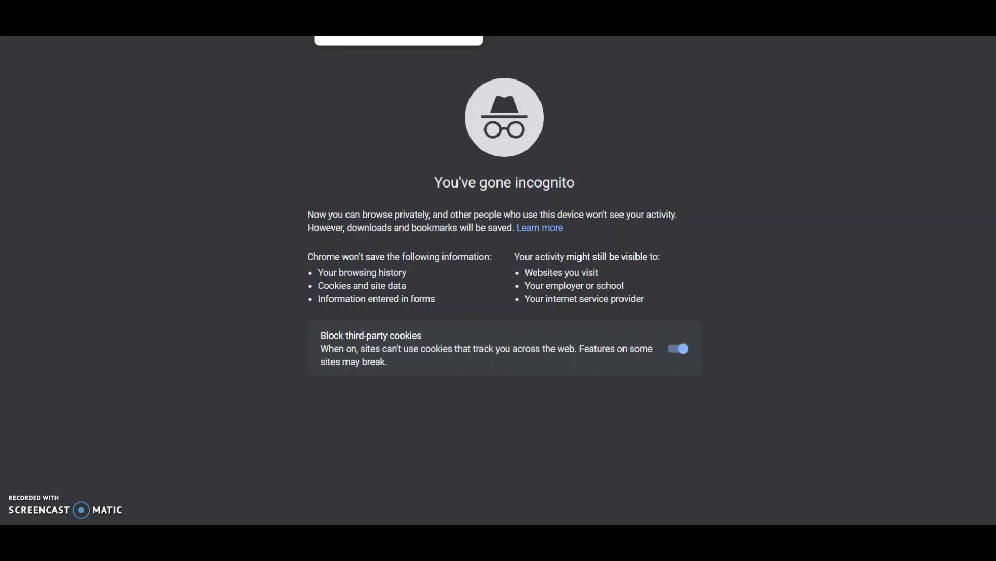
Open the shared form and enter the applicant's first name, last name, email and phone number
key("Return")
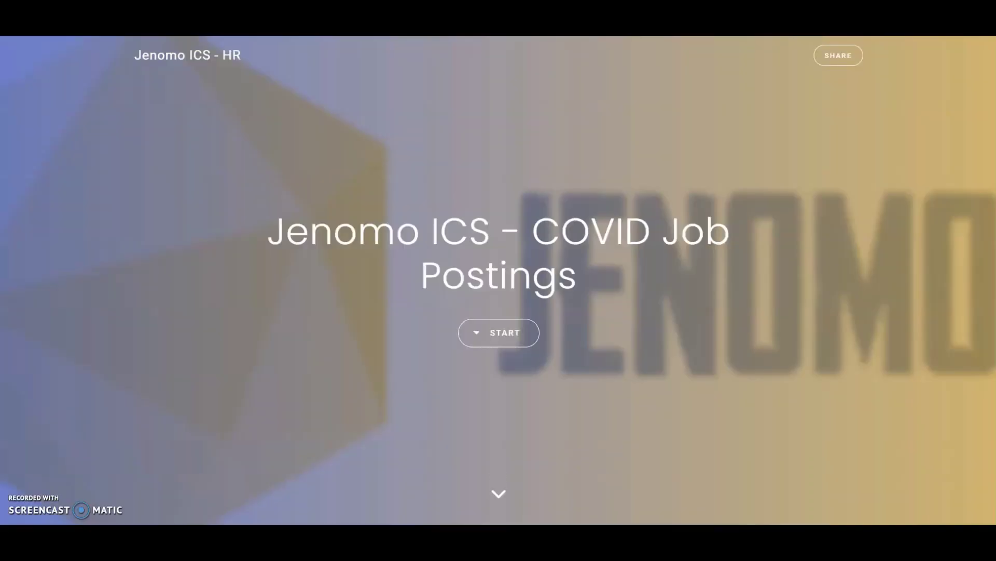
left_click(495, 345)
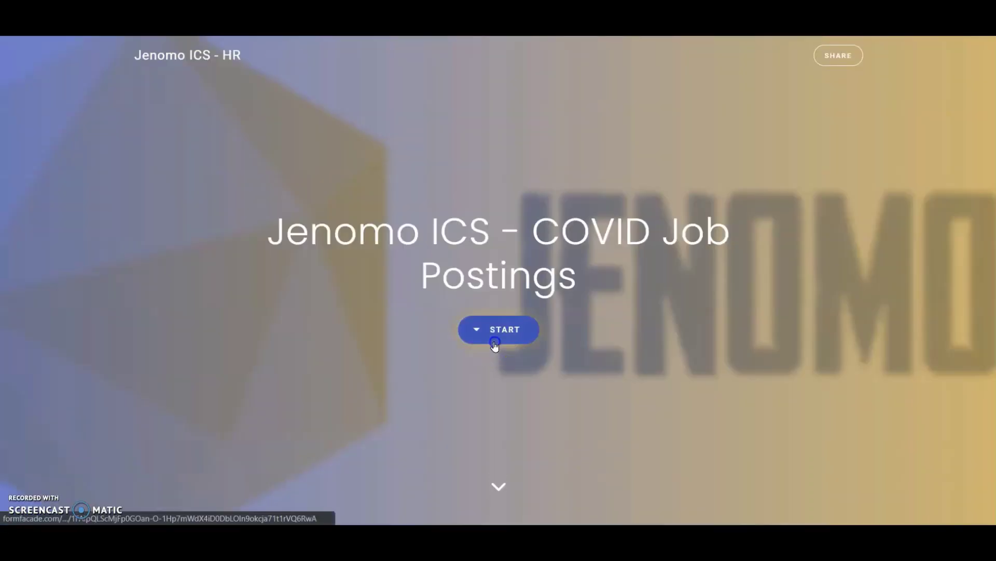
left_click(322, 265)
key("Tab")
key("Tab")
key("Tab")
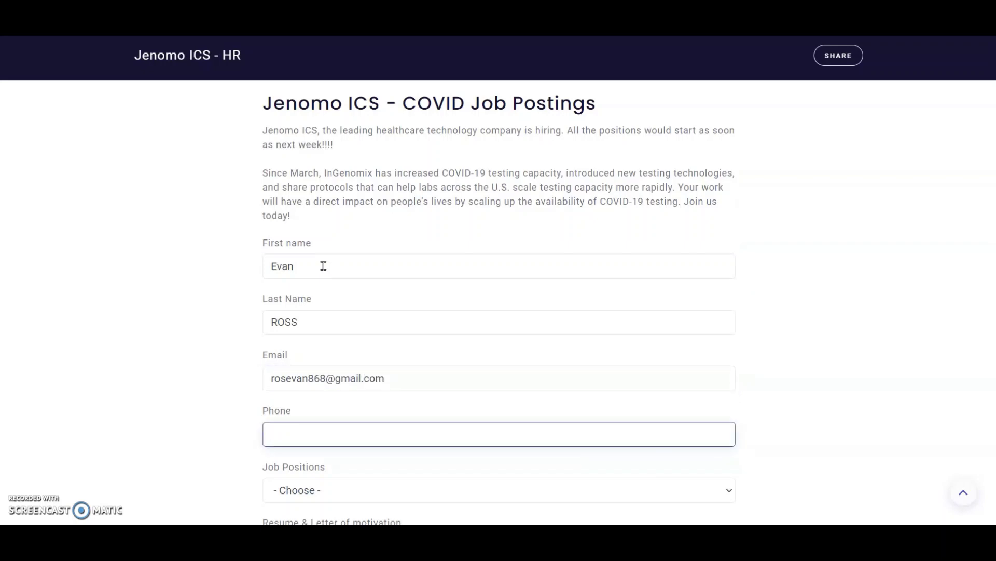
type("1234567890")
key("Tab")
Pick Research Scientist, R&D, attach the CV PDF, and submit the application
key("r")
scroll(318, 444, "down", 2)
left_click(306, 431)
left_click(168, 117)
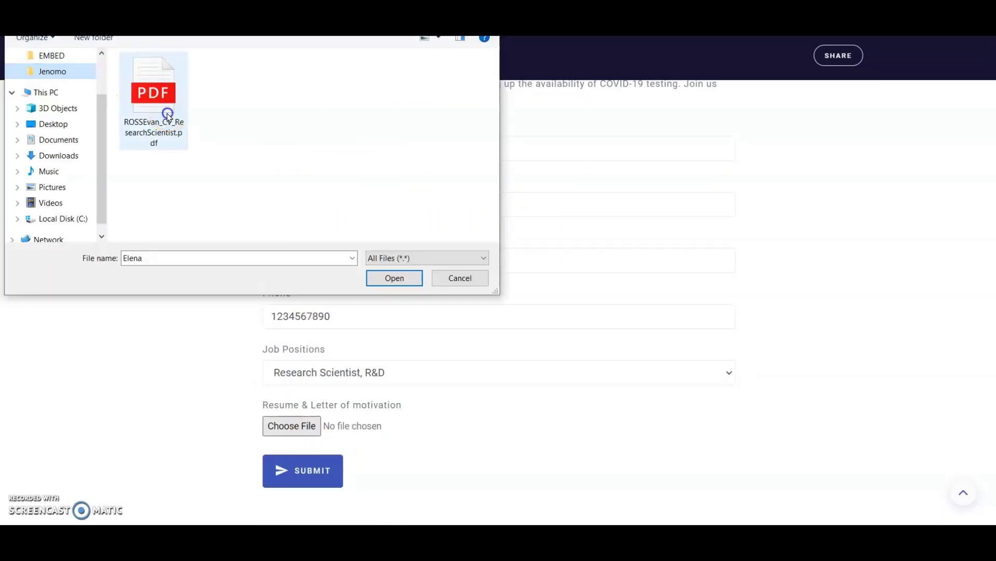
left_click(394, 278)
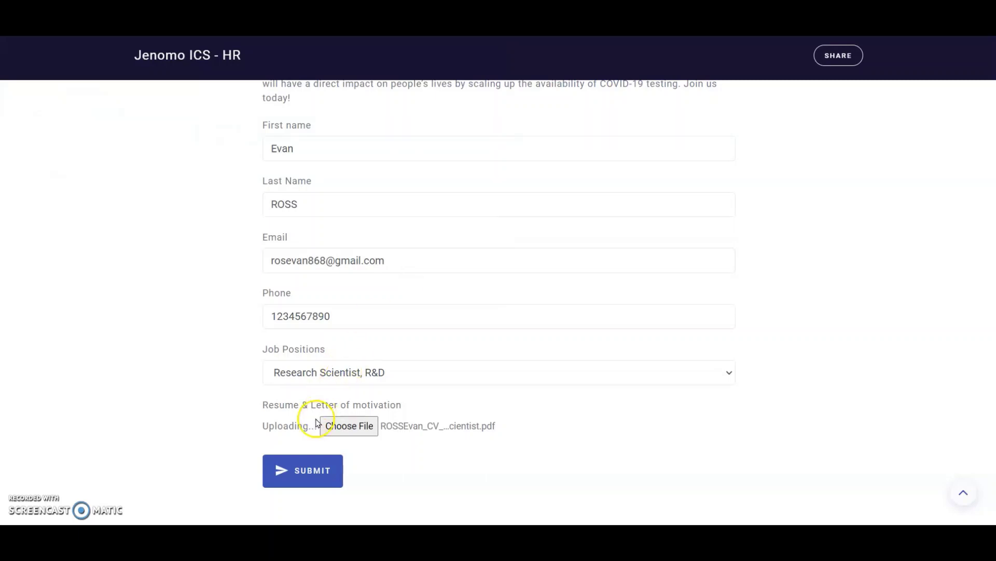
left_click(308, 470)
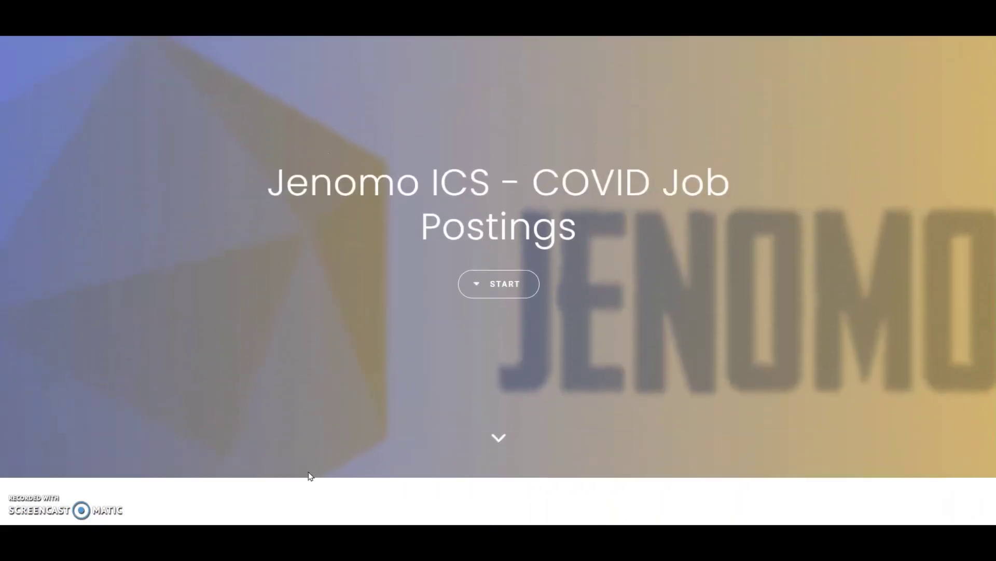
left_click(48, 53)
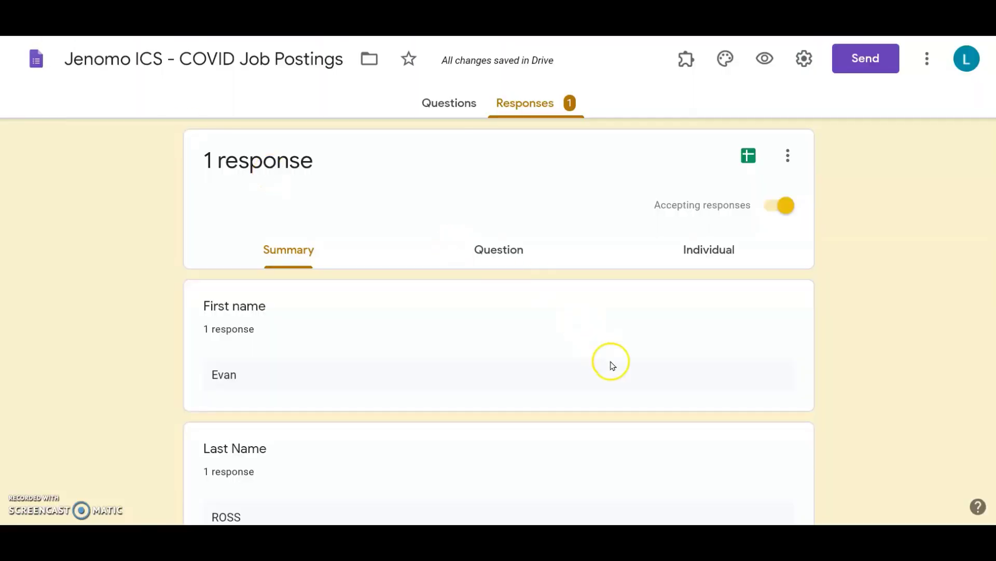
Scroll the summary to the Resume & Letter of motivation card showing the formfacade.com PDF link
scroll(665, 393, "down", 7)
scroll(664, 393, "down", 7)
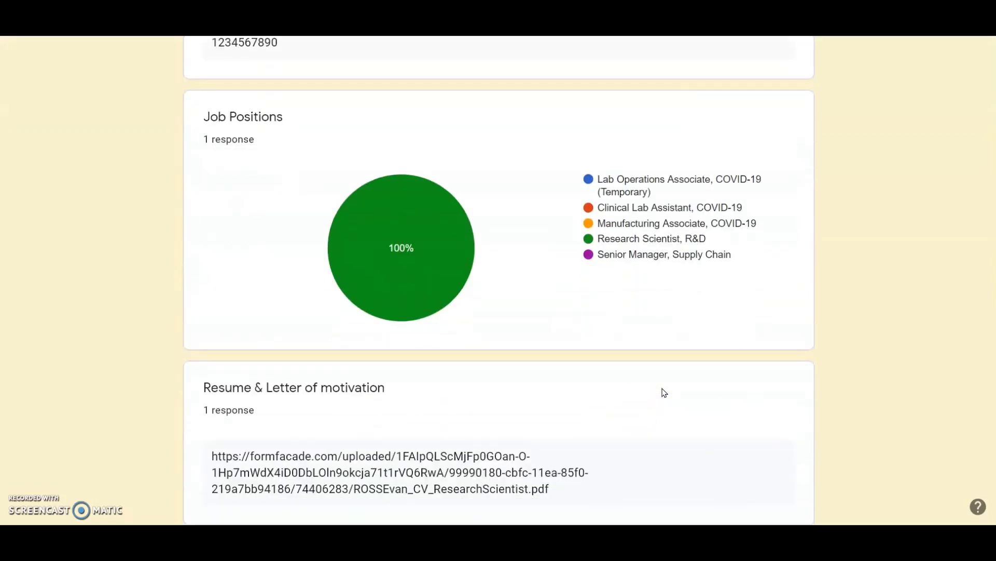
left_click(589, 466)
left_click(573, 440)
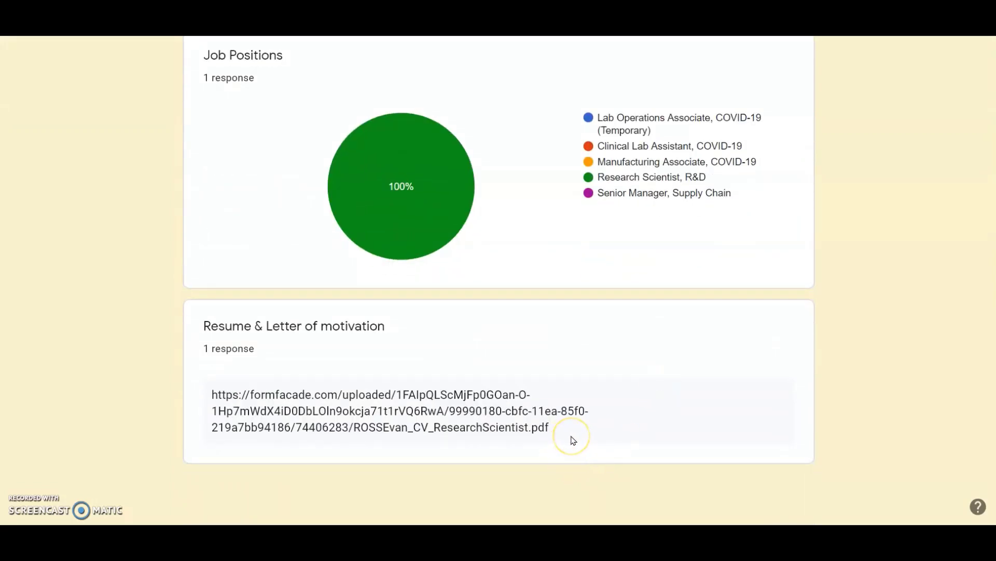